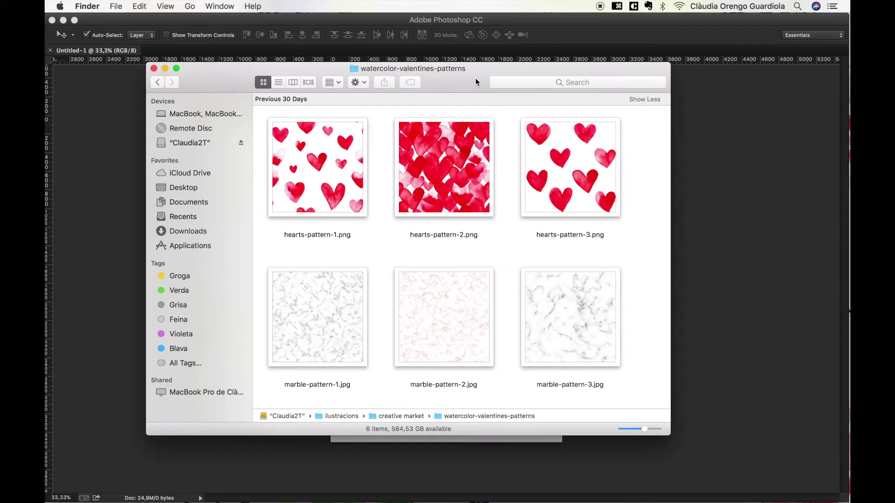
Replace the empty document with a new International Paper A4 page at 300 ppi with a white background.
left_click(748, 198)
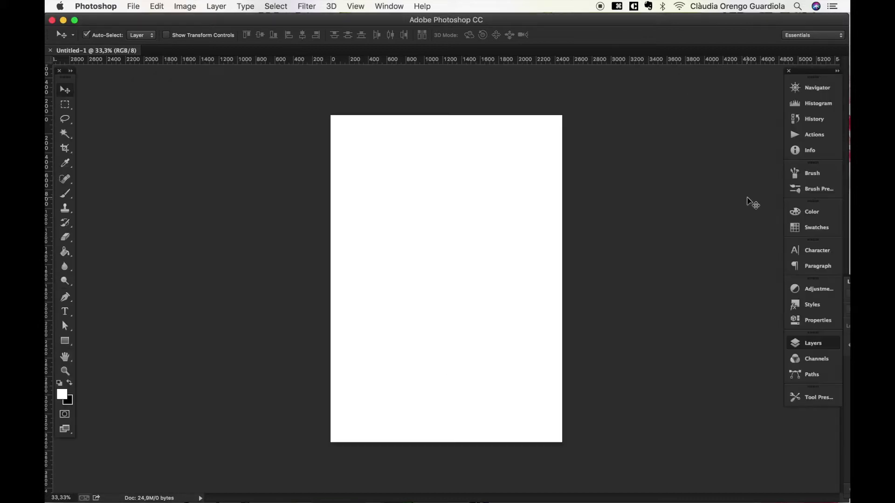
left_click(51, 51)
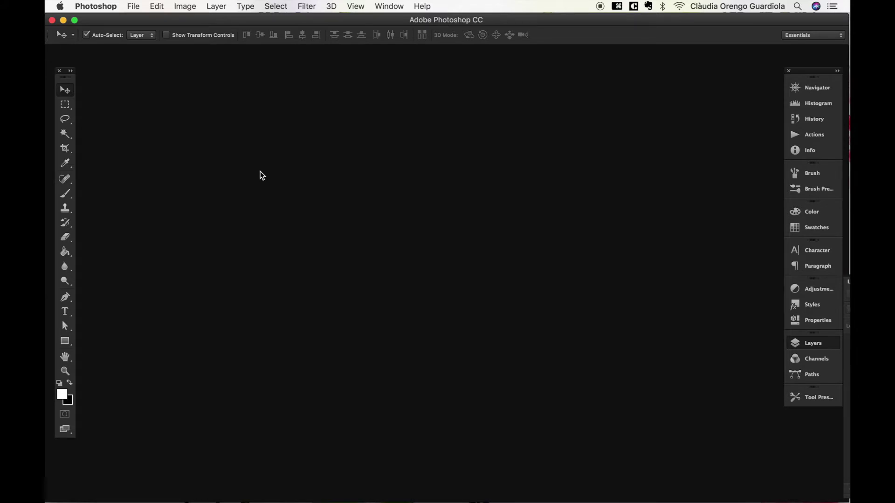
key("super+n")
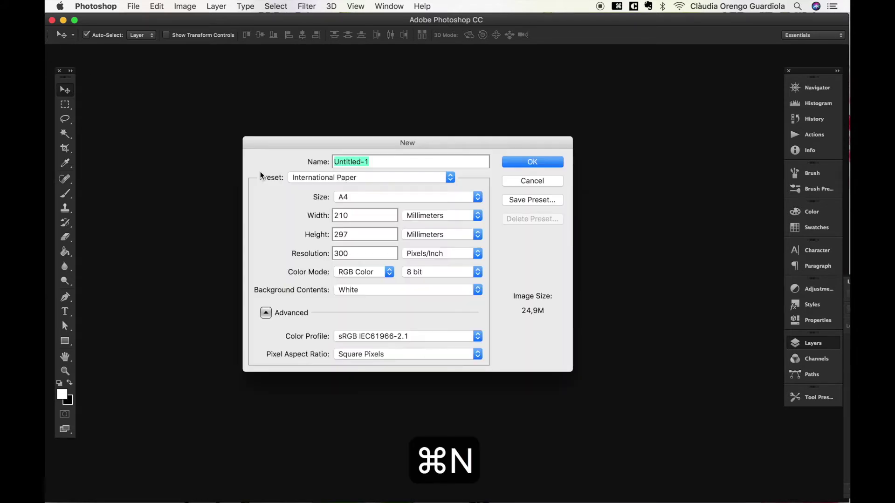
left_click(365, 179)
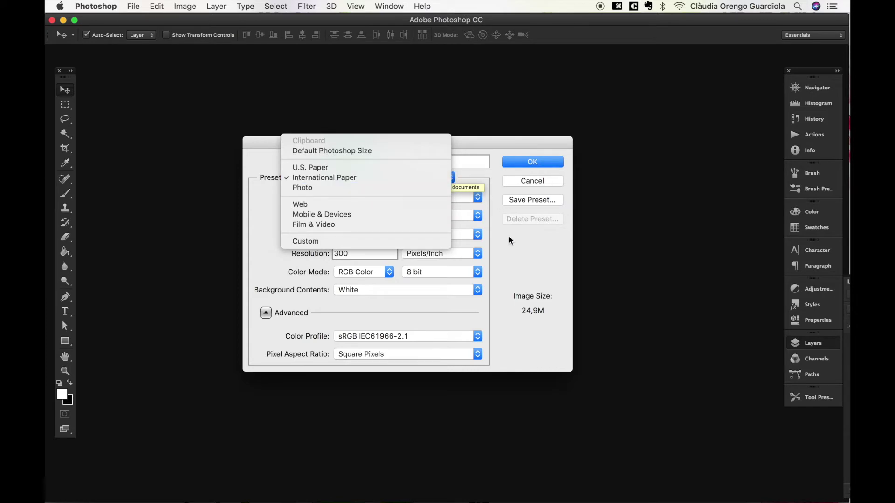
left_click(508, 271)
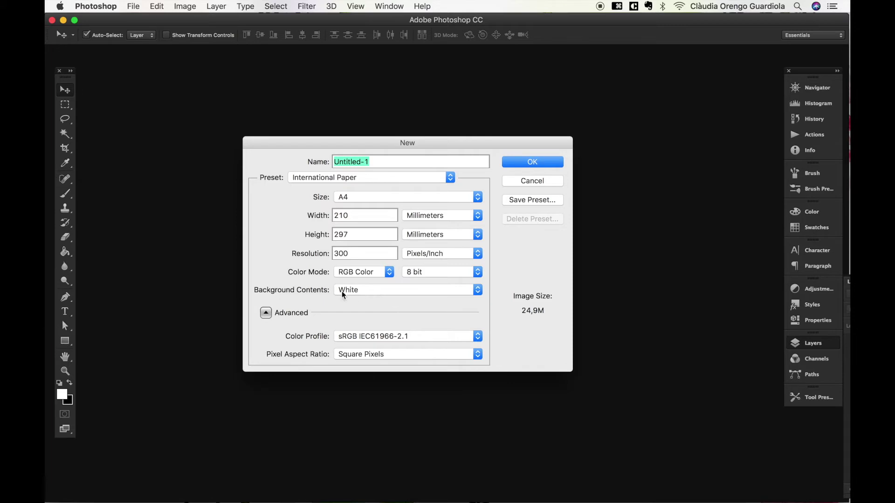
left_click(370, 295)
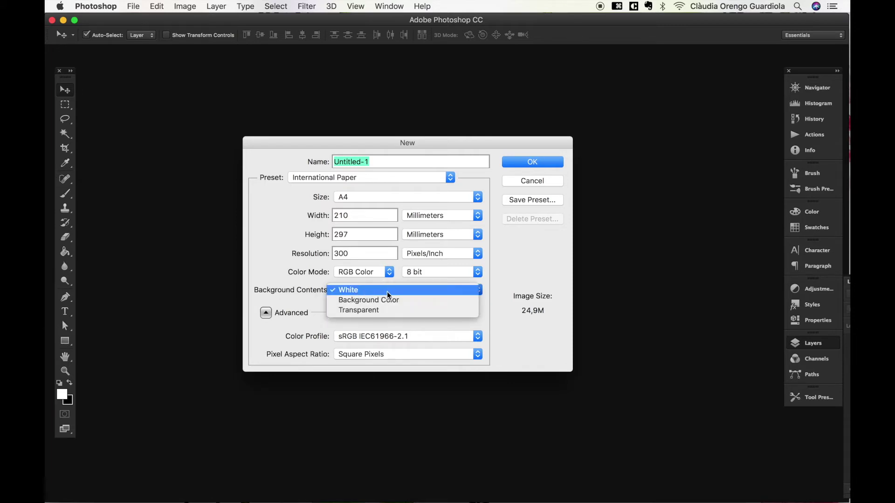
left_click(500, 294)
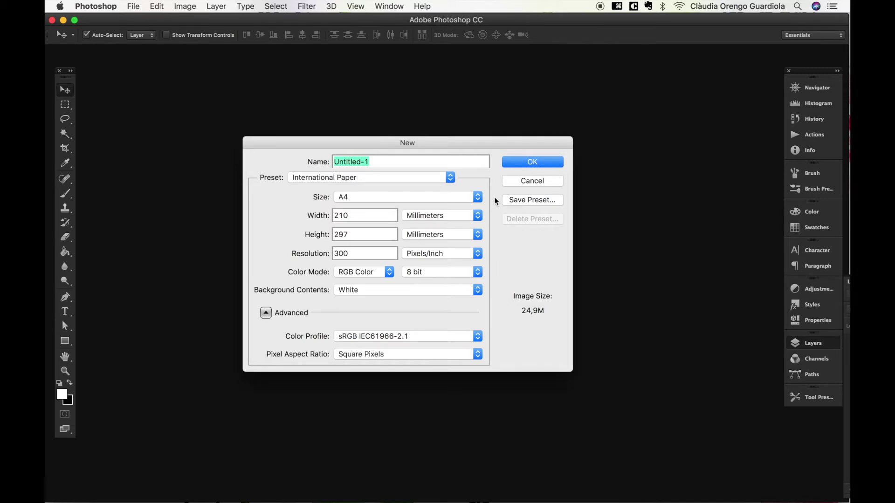
left_click(520, 163)
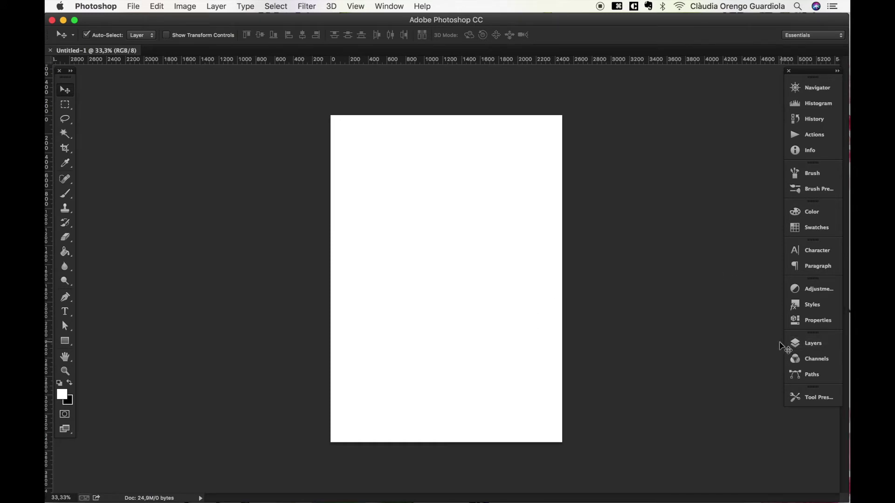
Convert the locked Background layer into an ordinary Layer 0 in the Layers panel.
left_click(806, 344)
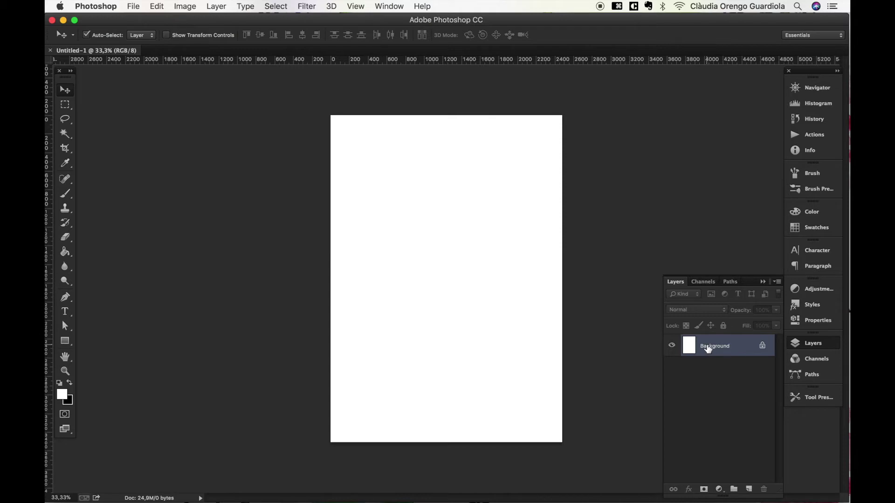
double_click(708, 349)
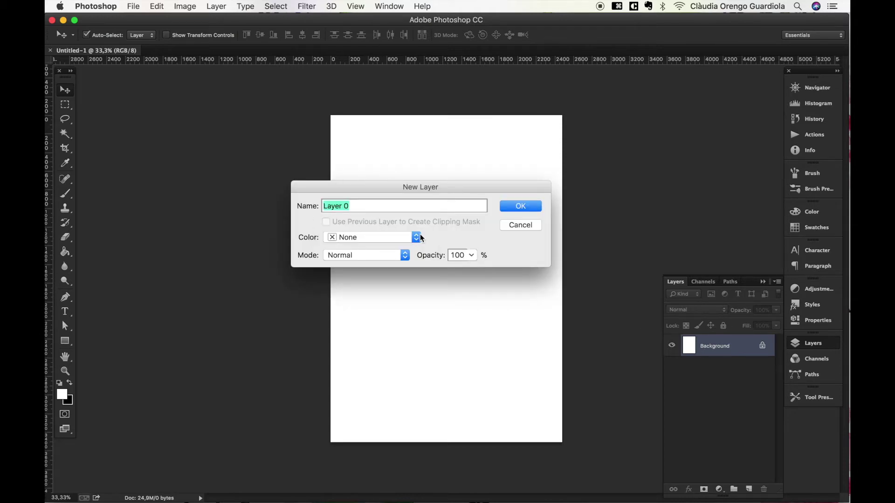
left_click(513, 206)
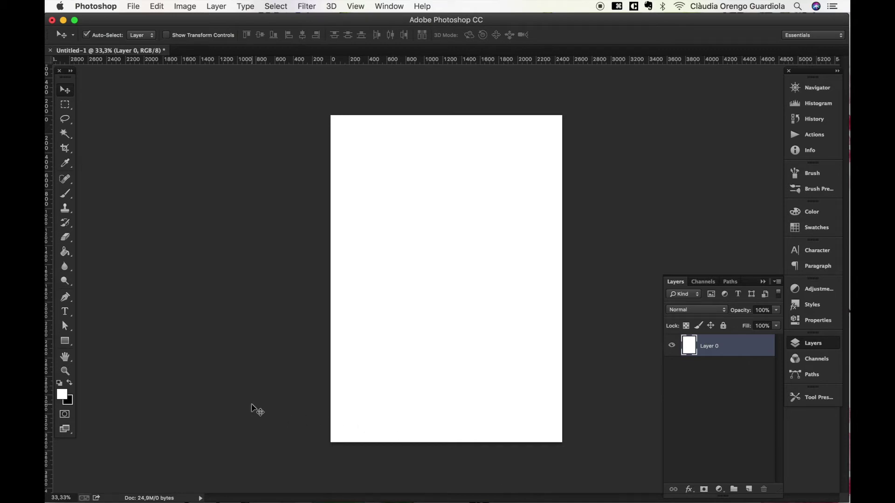
Drag hearts-pattern-2.png from the watercolor-valentines-patterns folder onto Photoshop to open it.
mouse_move(233, 494)
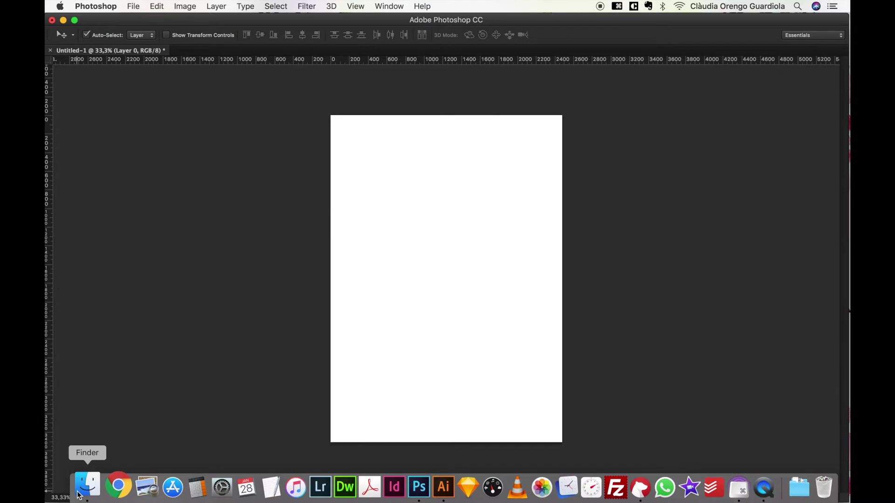
left_click(78, 494)
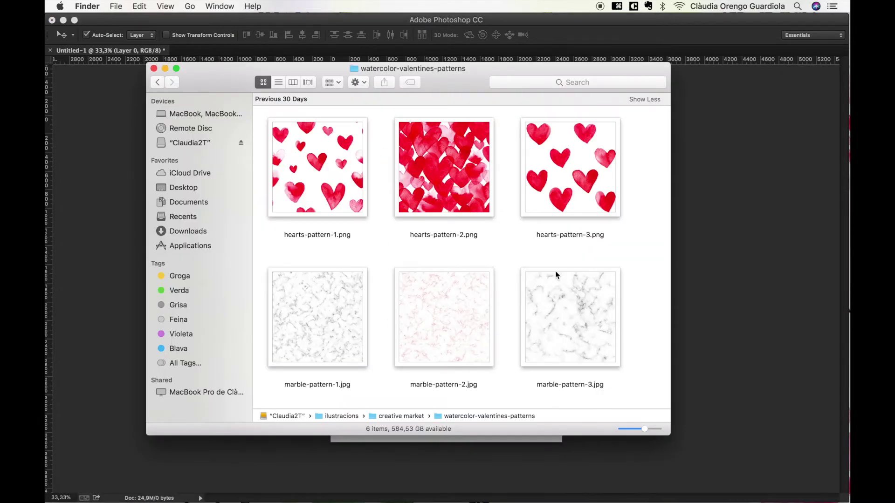
left_click(558, 198)
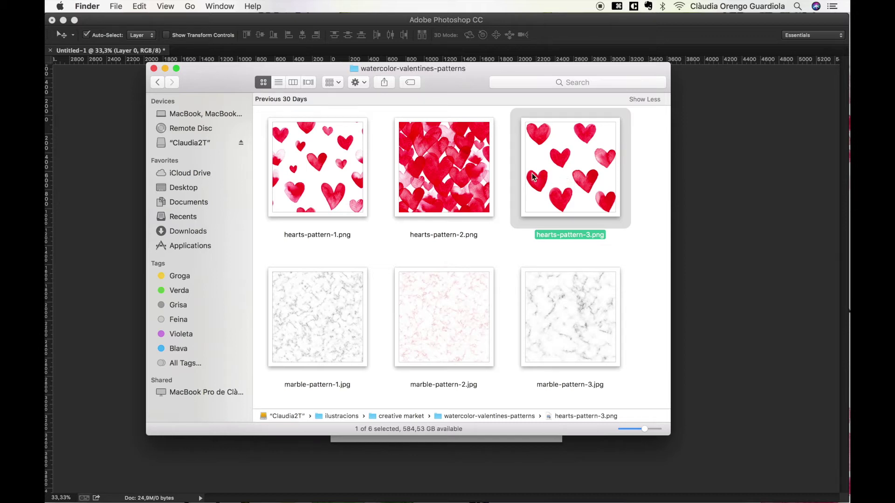
left_click(469, 176)
left_click_drag(445, 165, 407, 488)
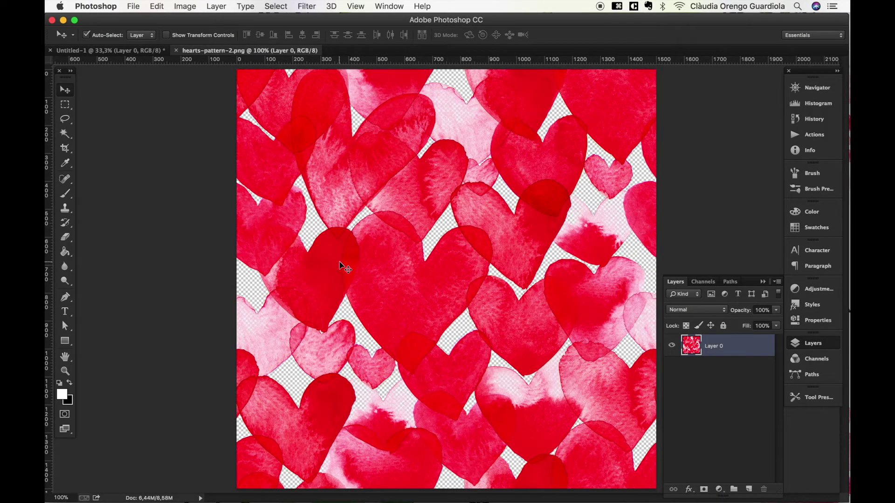
Define the hearts image as a pattern named hearts-pattern-2.png, then close its document.
left_click(153, 5)
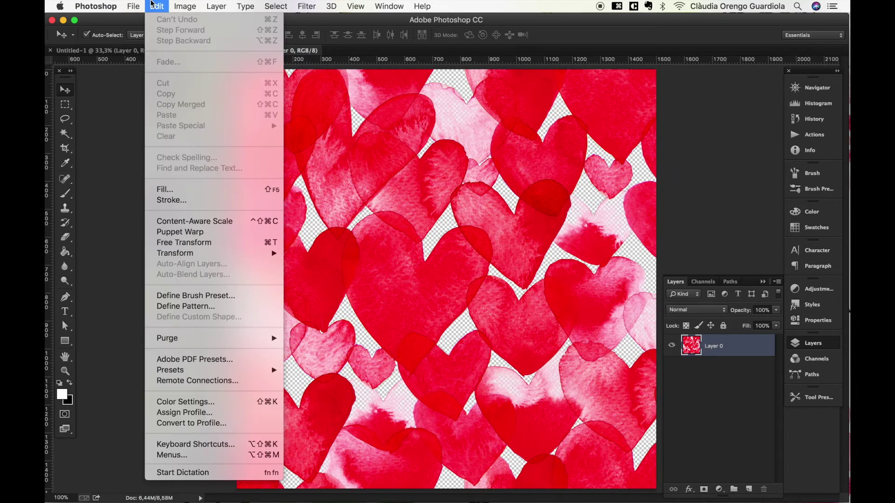
left_click(203, 309)
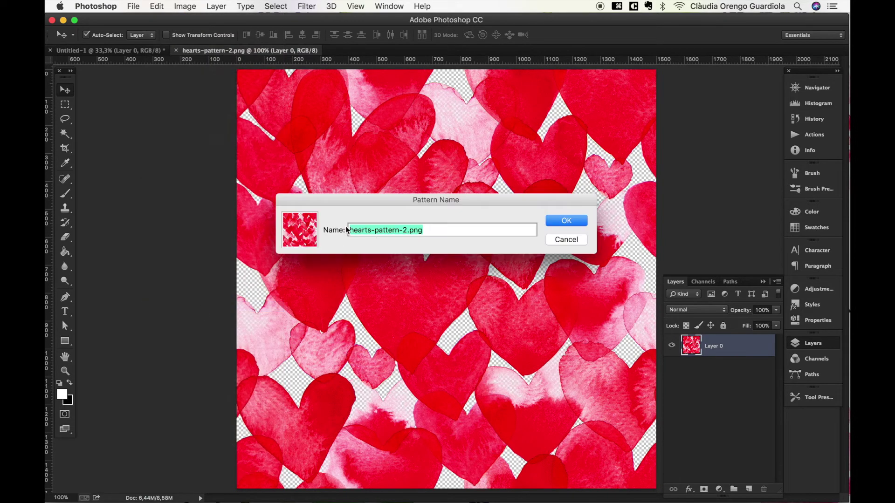
left_click(583, 222)
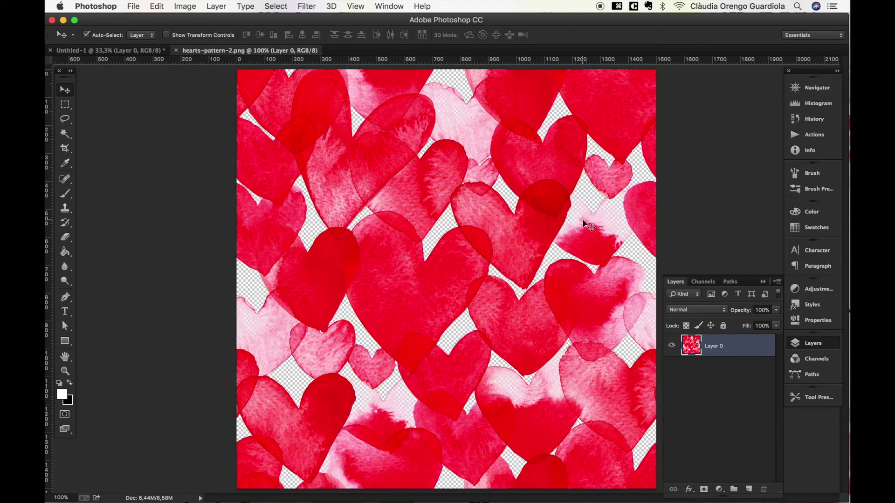
left_click(177, 50)
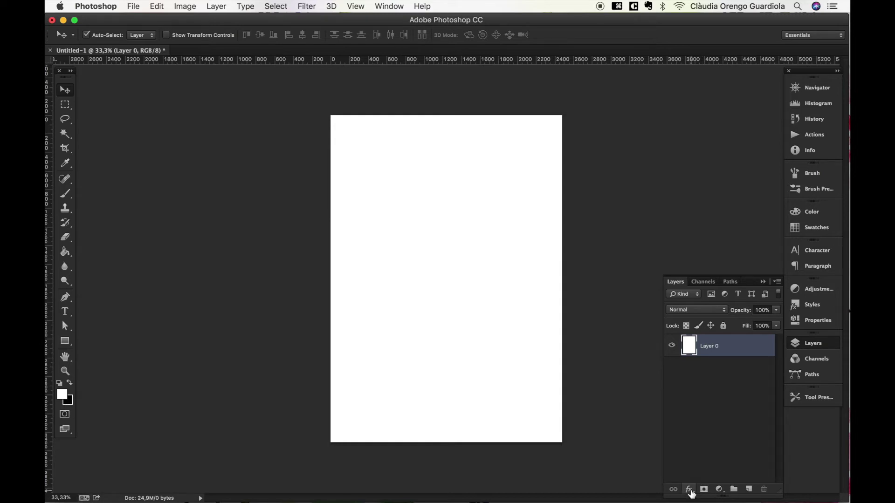
Add a Pattern Overlay effect to Layer 0 using the hearts-pattern-2.png pattern.
left_click(690, 492)
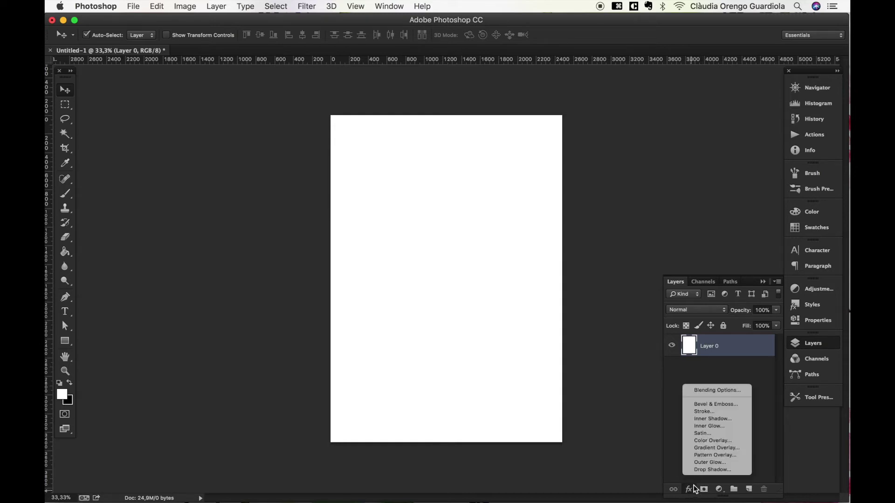
left_click(706, 456)
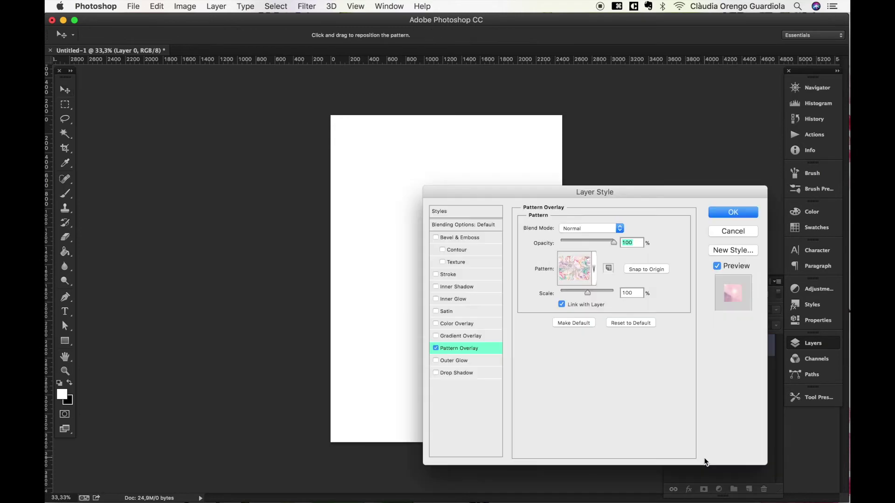
left_click_drag(619, 192, 446, 160)
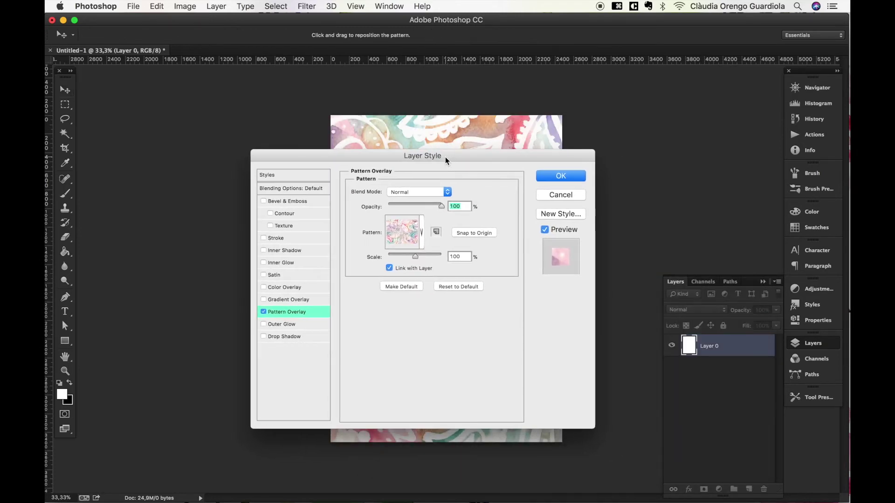
left_click(420, 231)
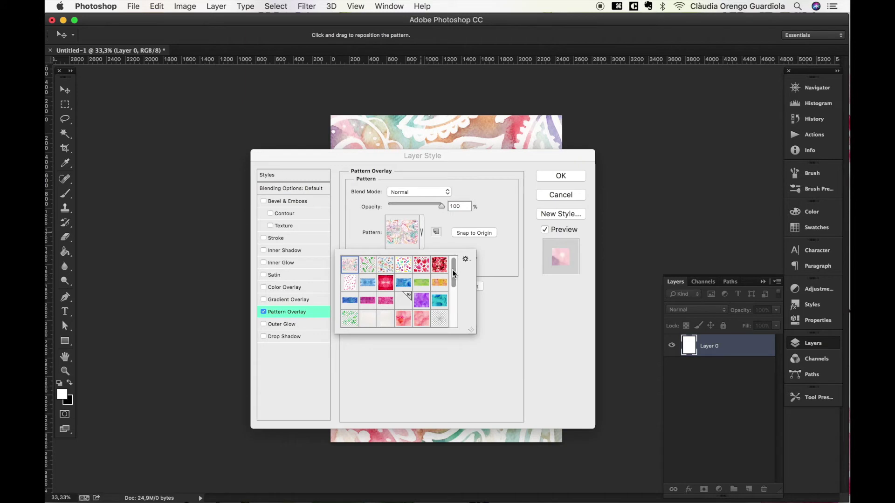
left_click_drag(453, 274, 453, 317)
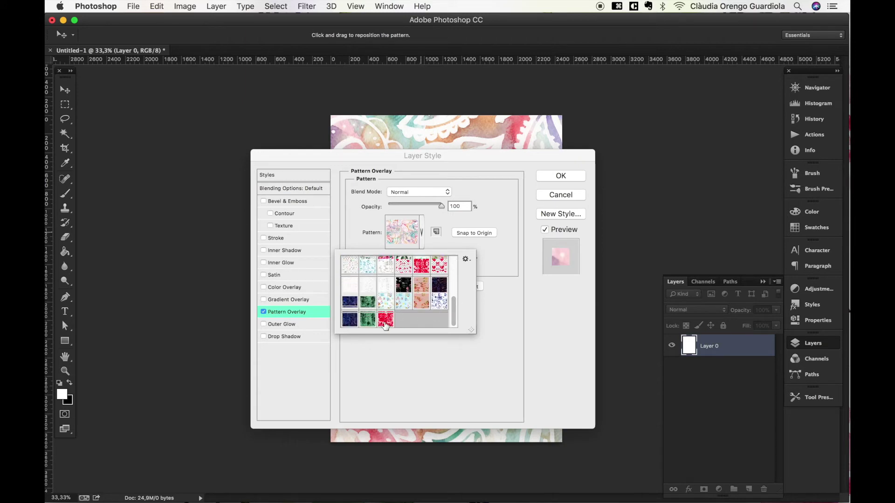
left_click(385, 320)
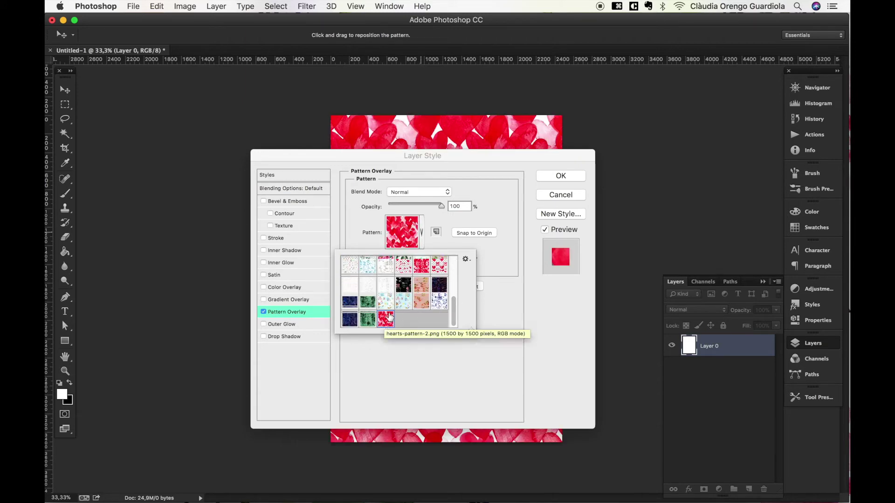
left_click(491, 210)
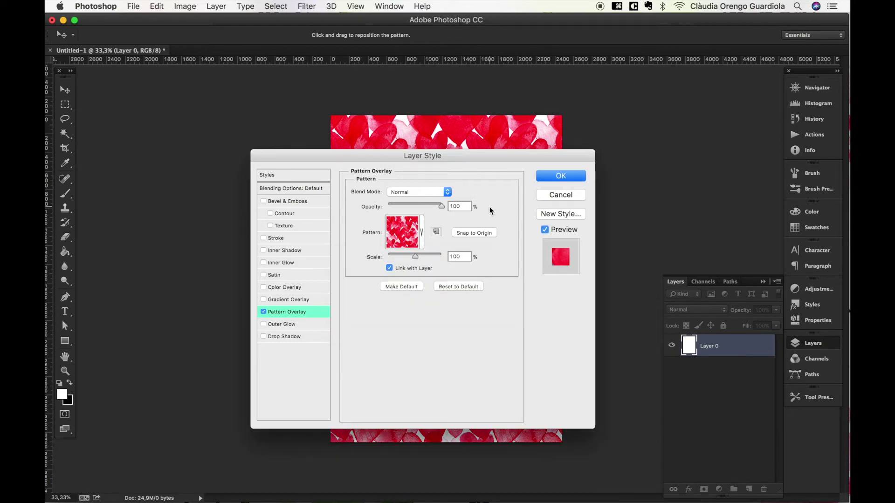
Set the hearts pattern scale to 89% and apply the overlay.
left_click_drag(432, 162, 239, 142)
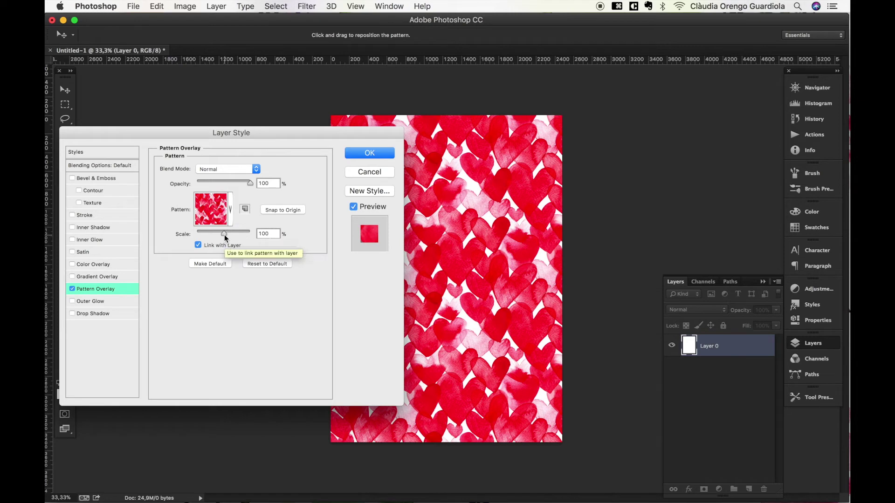
left_click_drag(224, 233, 239, 234)
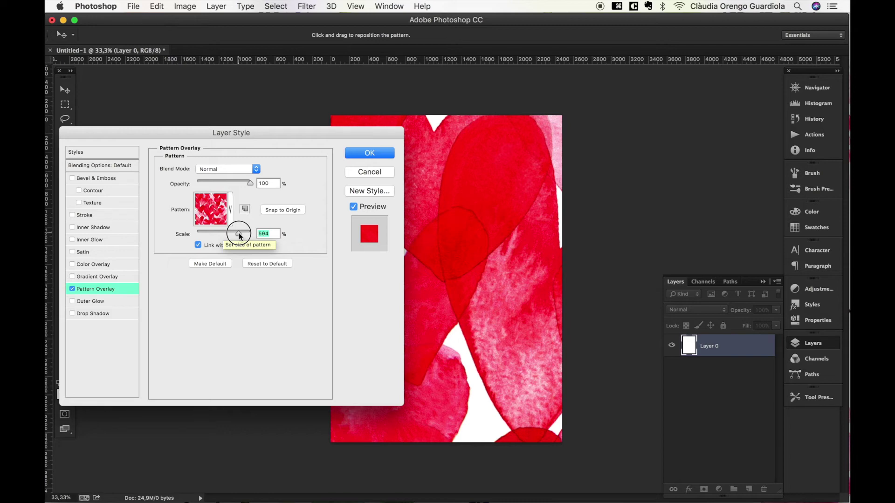
left_click_drag(238, 233, 215, 236)
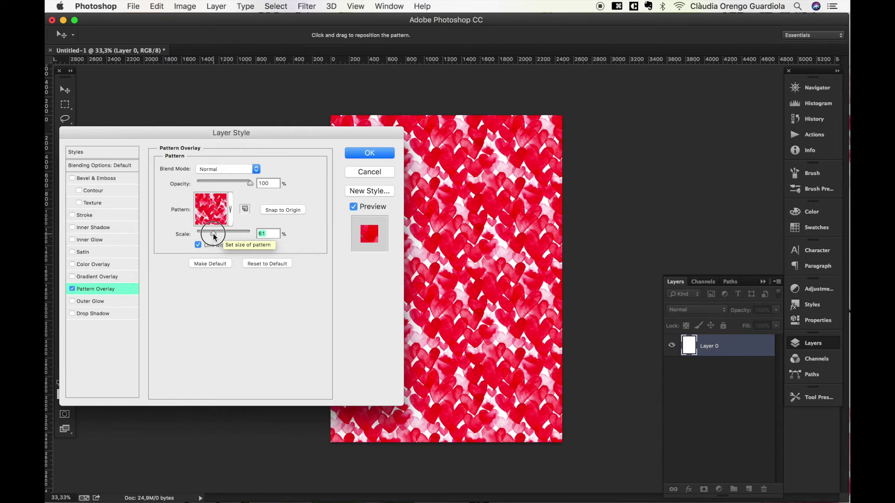
left_click_drag(215, 237, 221, 236)
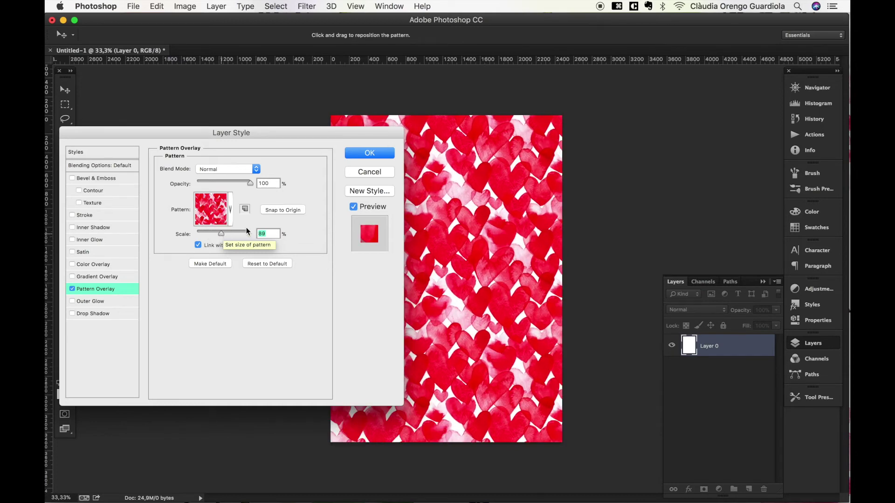
left_click(379, 155)
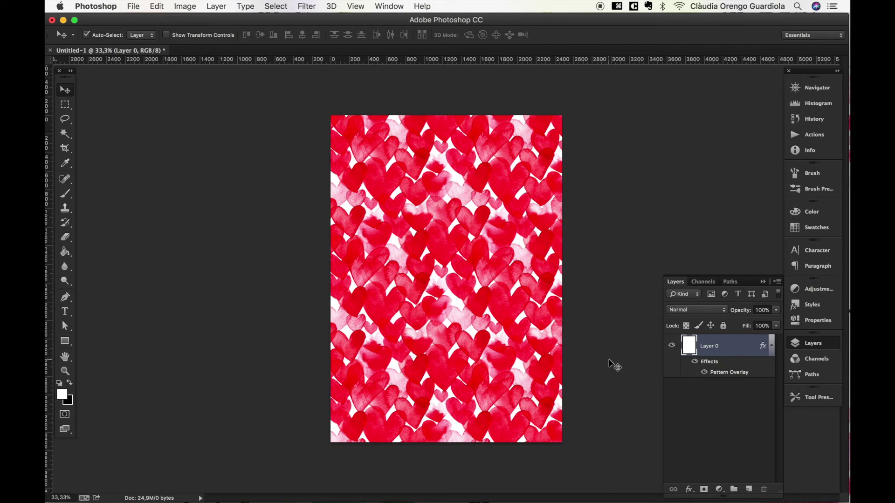
Switch to Illustrator, then bring the Finder pattern-images folder back in front.
mouse_move(379, 501)
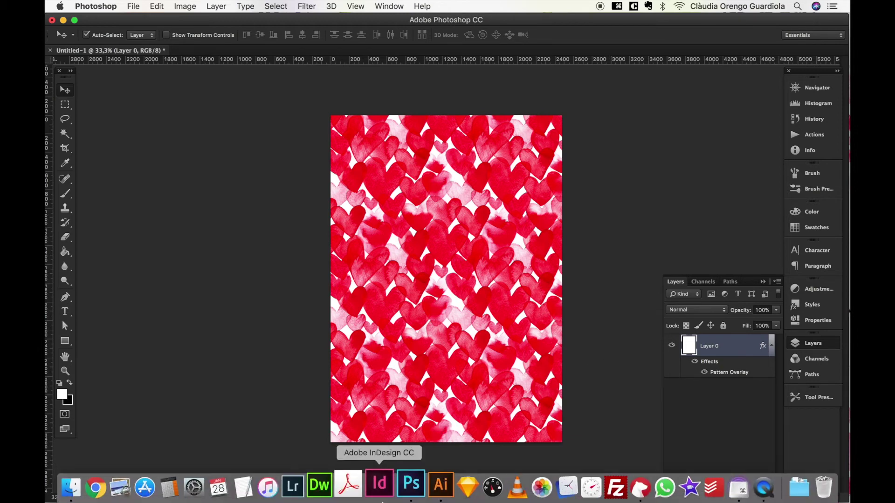
left_click(430, 499)
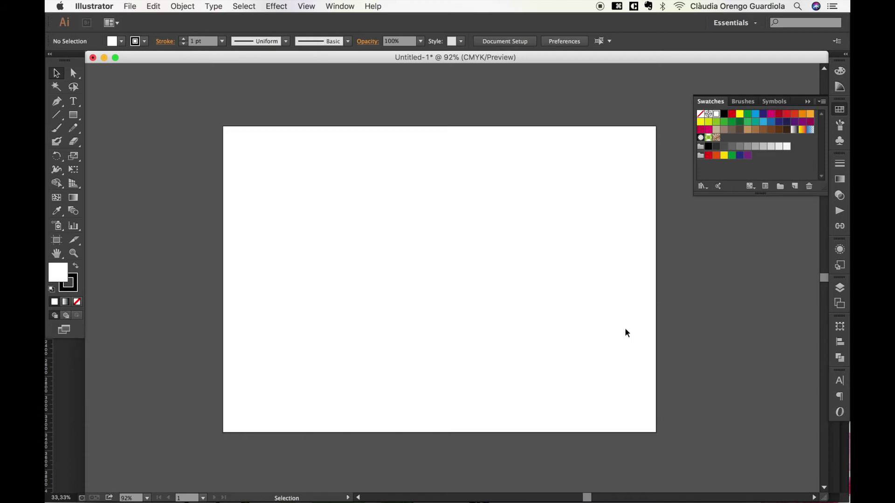
mouse_move(105, 492)
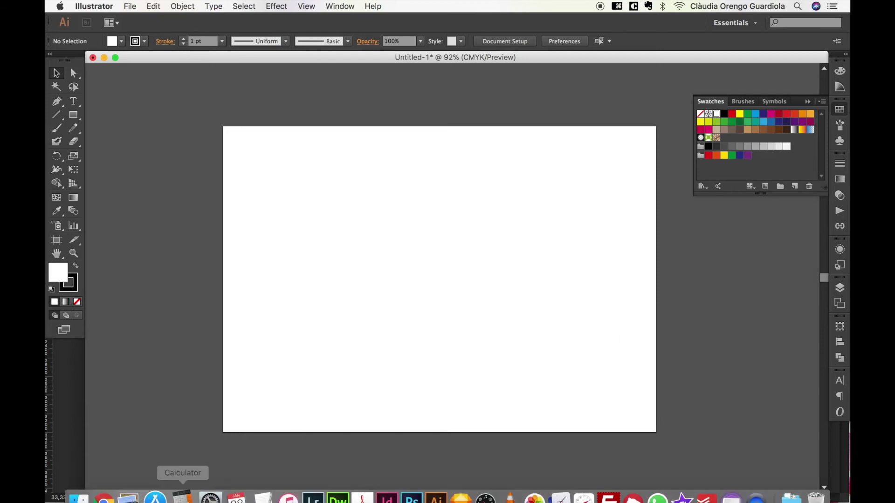
left_click(80, 487)
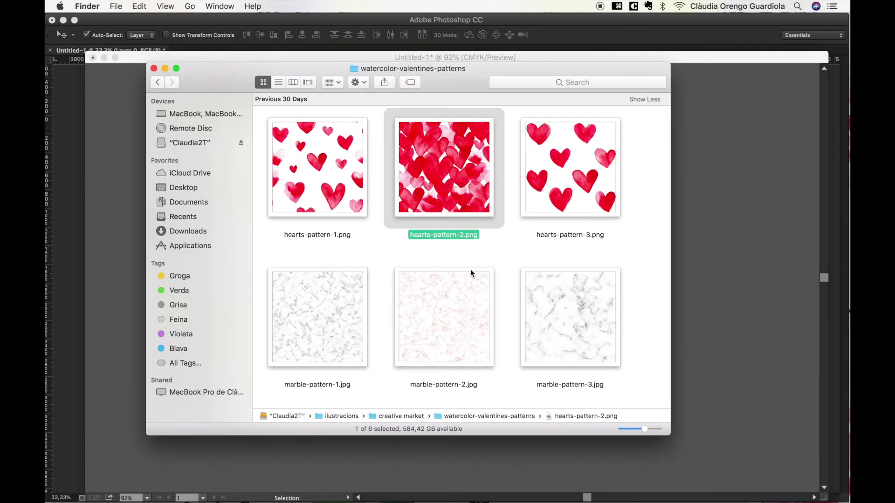
Drag marble-pattern-3.jpg from Finder into Illustrator and place it beside the artboard.
left_click(546, 309)
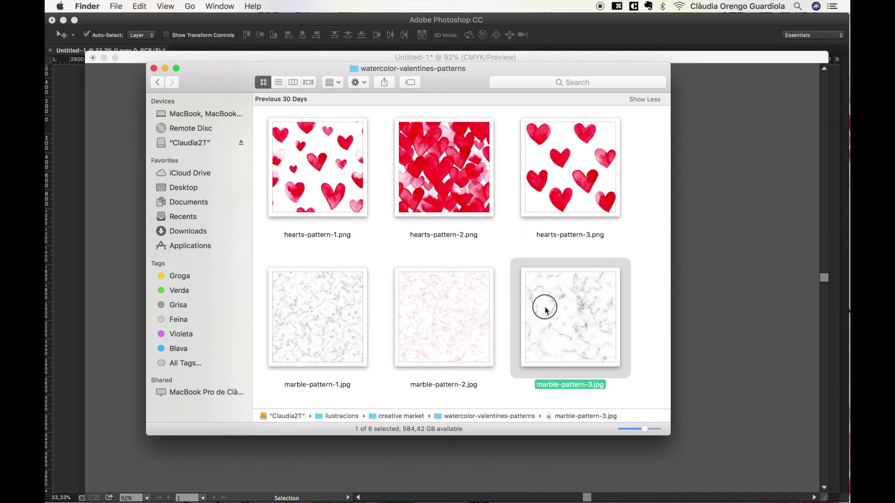
left_click_drag(544, 307, 705, 285)
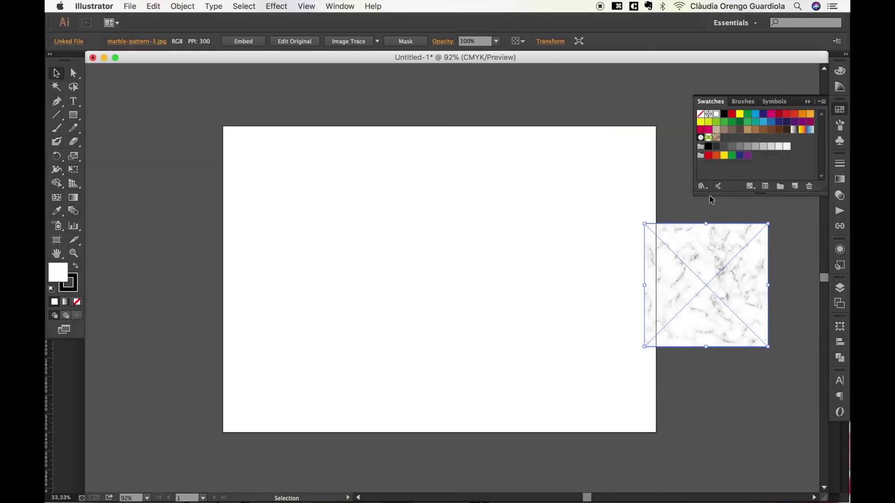
left_click(718, 210)
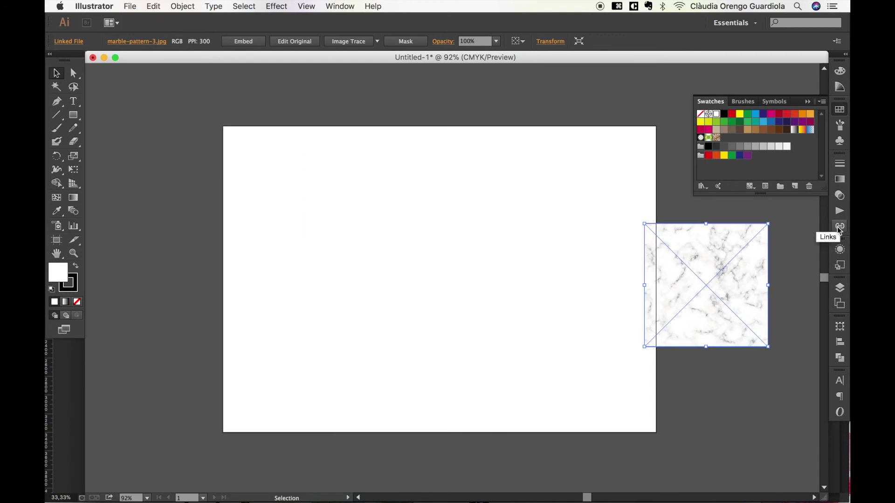
Embed marble-pattern-3.jpg with the Links panel's Embed Image(s) command, then deselect it.
left_click(346, 5)
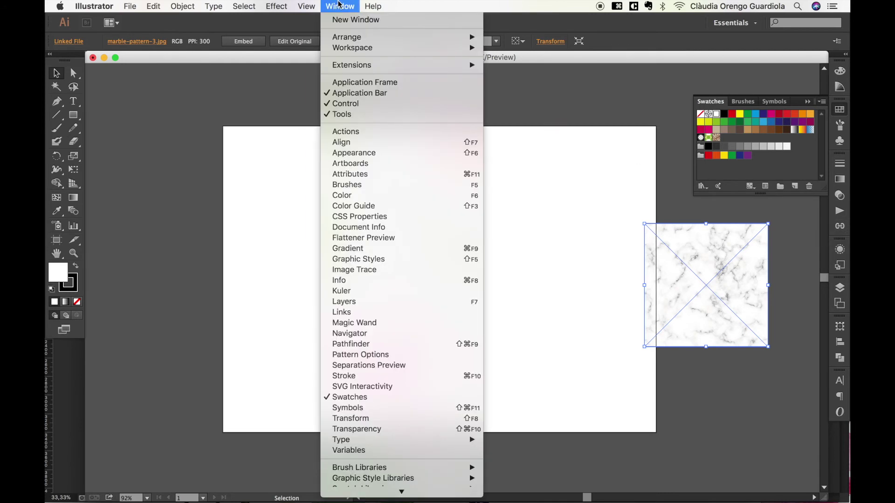
left_click(363, 312)
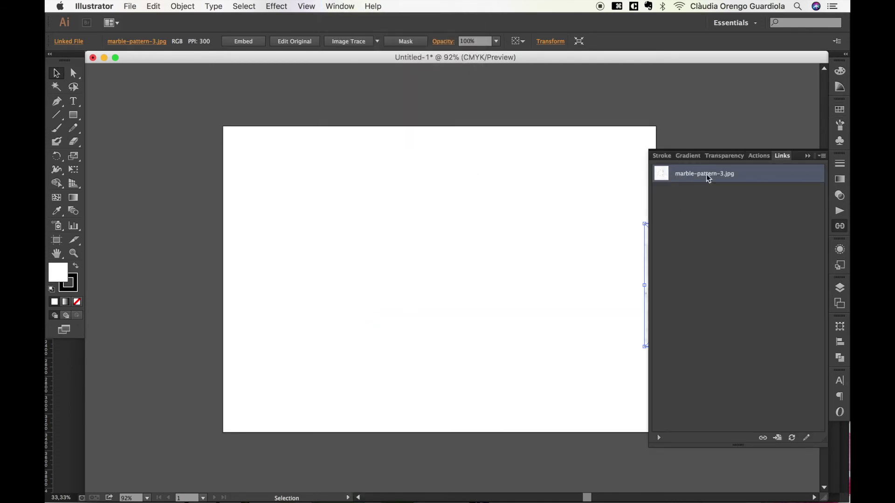
left_click(823, 158)
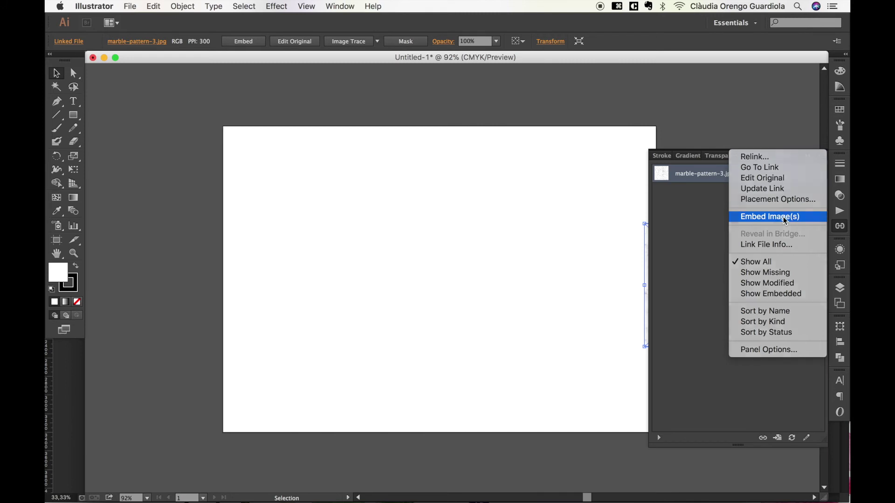
left_click(763, 223)
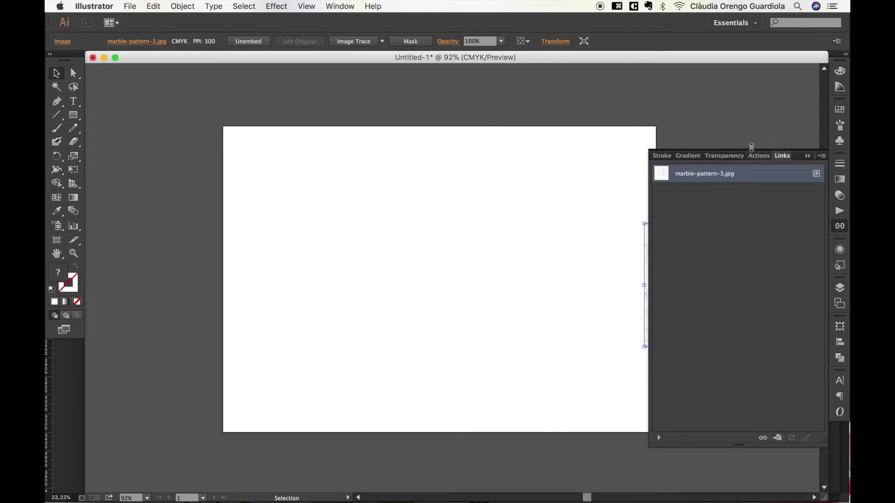
left_click(613, 257)
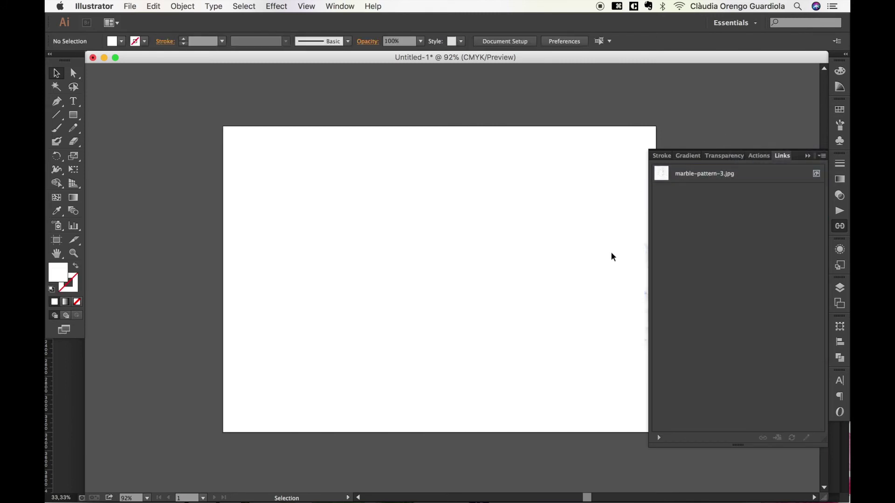
left_click(807, 156)
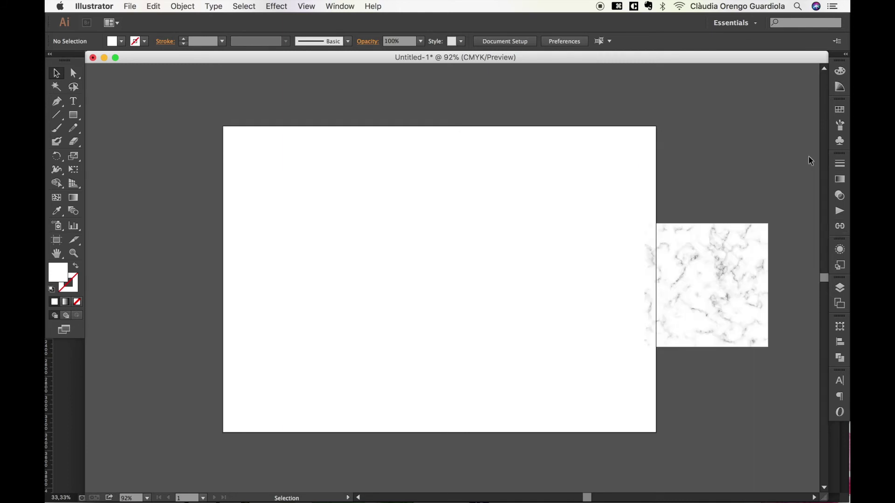
Drag the marble image into the Swatches panel as a new pattern swatch, then delete the image.
left_click(841, 112)
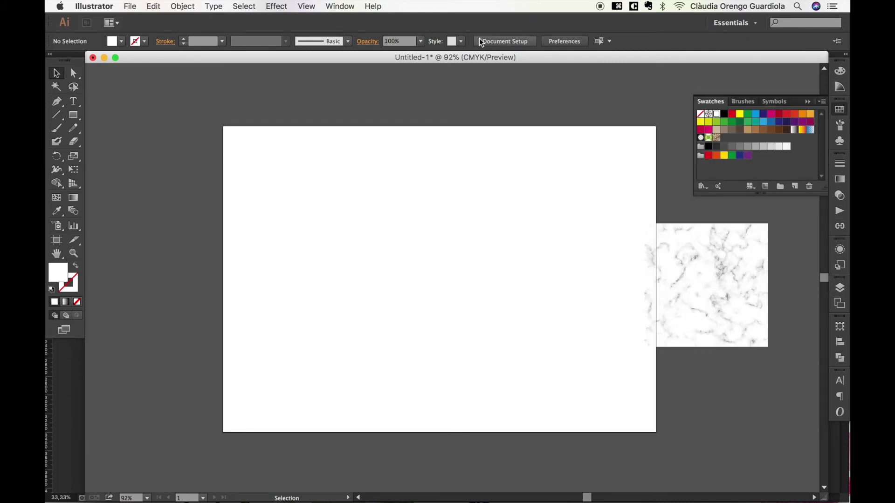
left_click(348, 6)
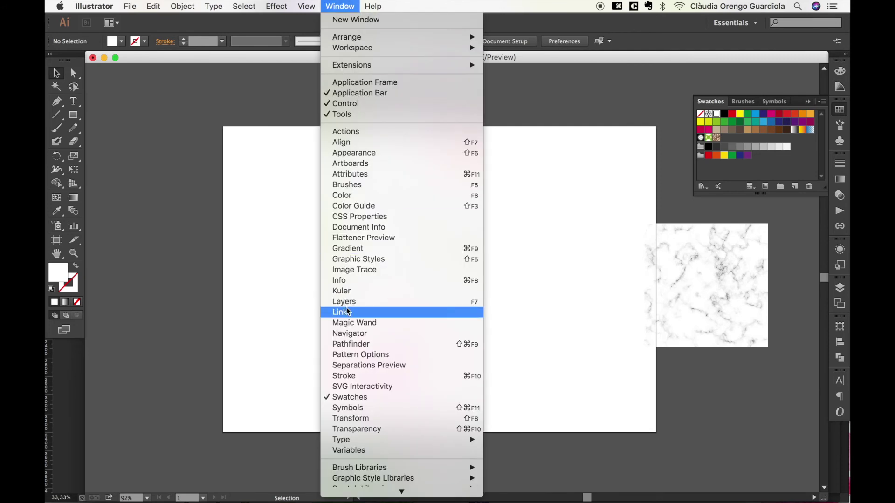
left_click(613, 250)
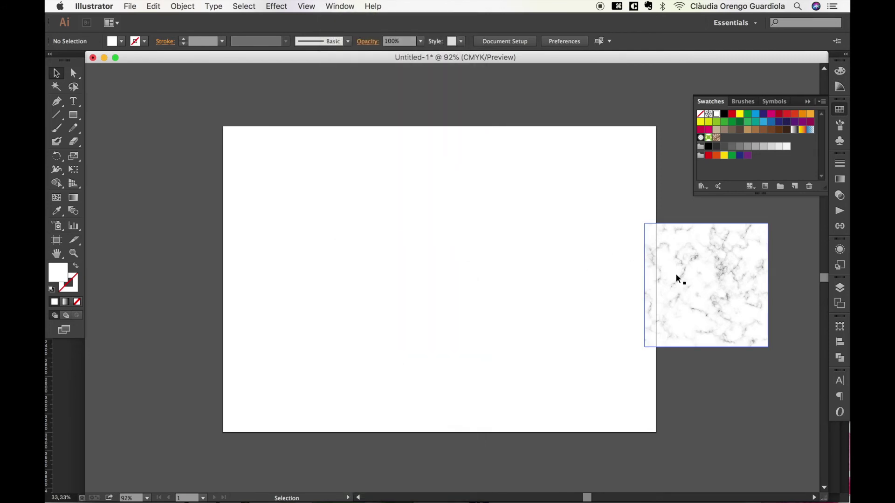
left_click_drag(683, 294, 726, 143)
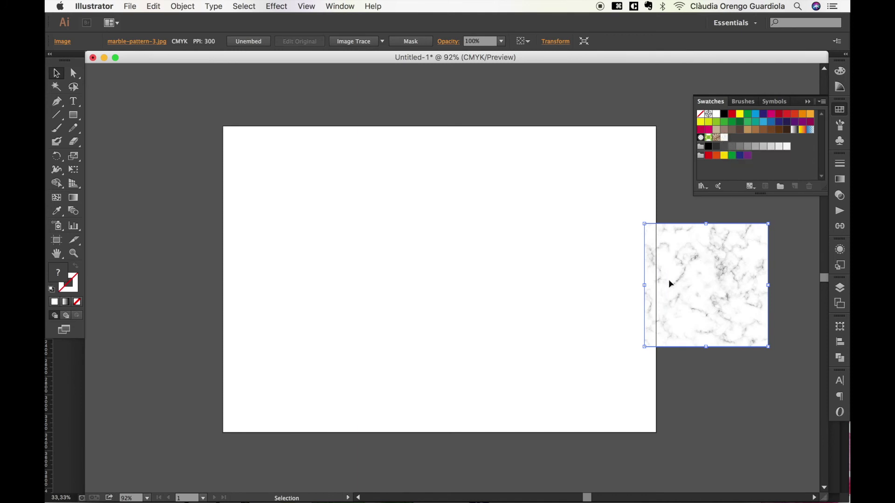
key("Delete")
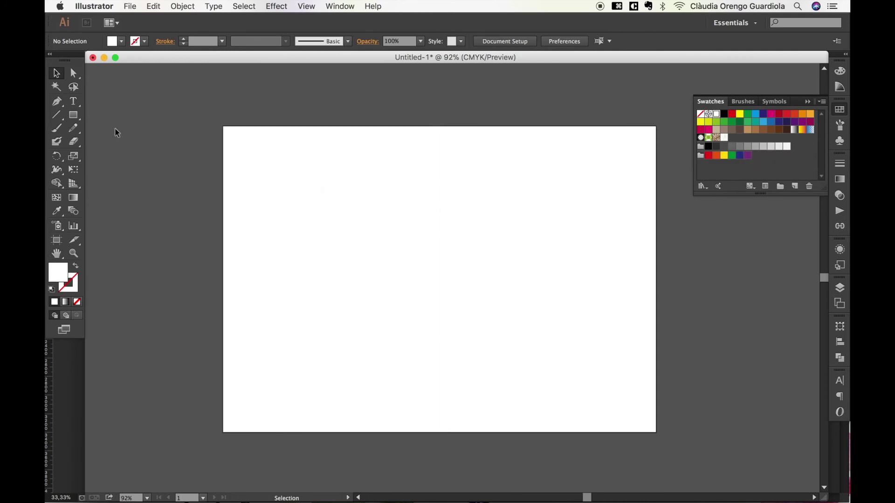
Draw a corner-to-corner rectangle over the artboard with white fill and no stroke.
left_click(74, 118)
left_click_drag(223, 126, 657, 433)
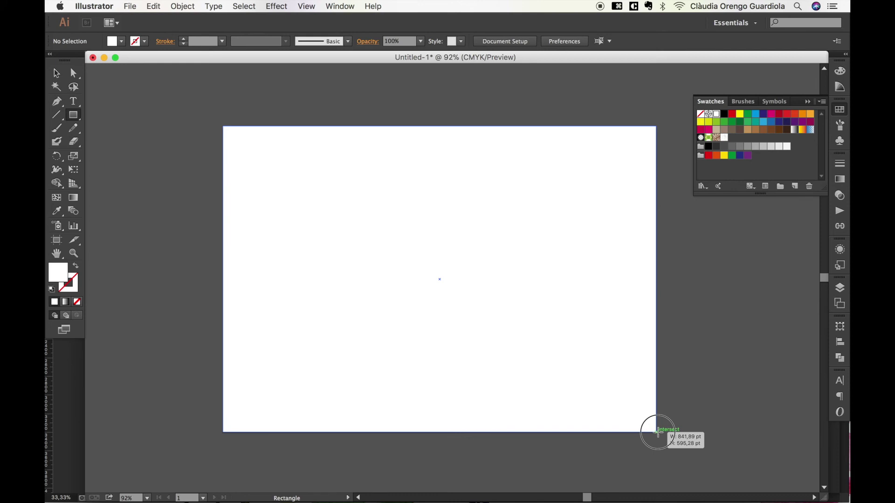
left_click_drag(658, 433, 658, 433)
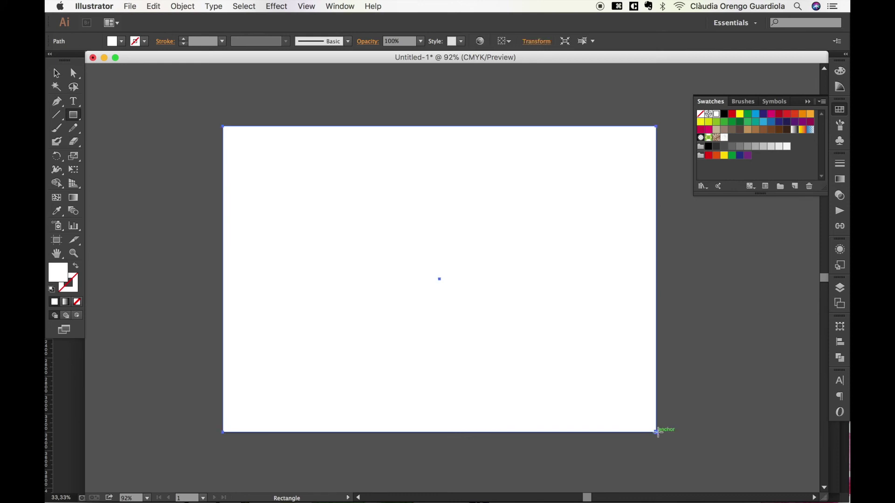
left_click(76, 284)
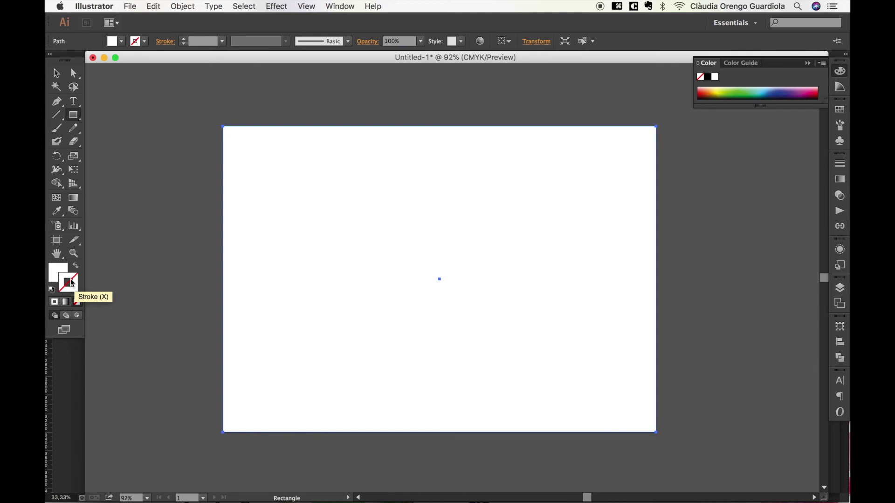
left_click(63, 277)
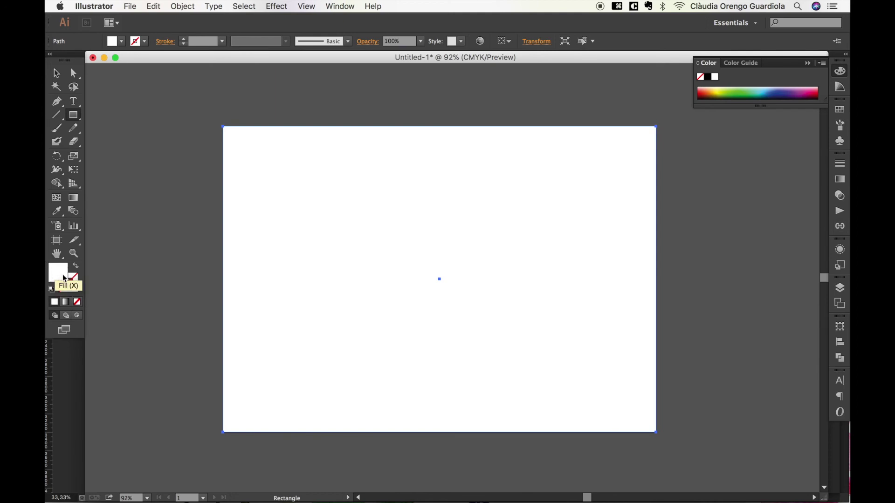
left_click(810, 116)
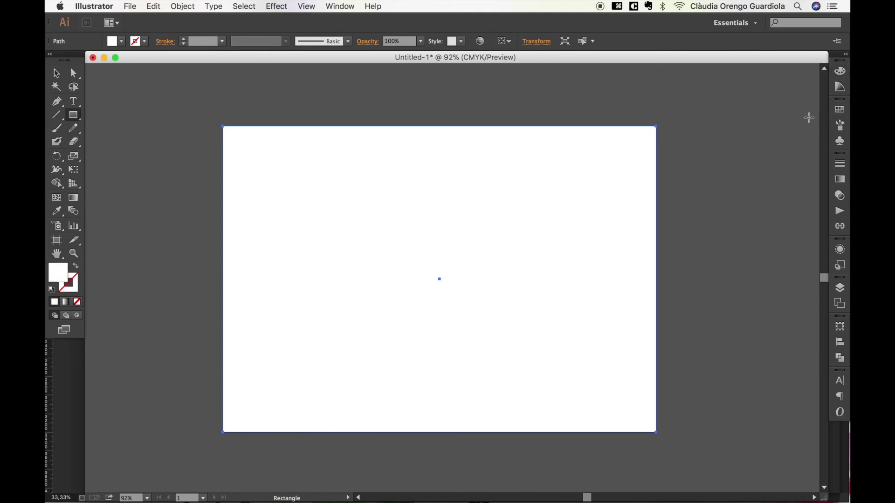
left_click(840, 110)
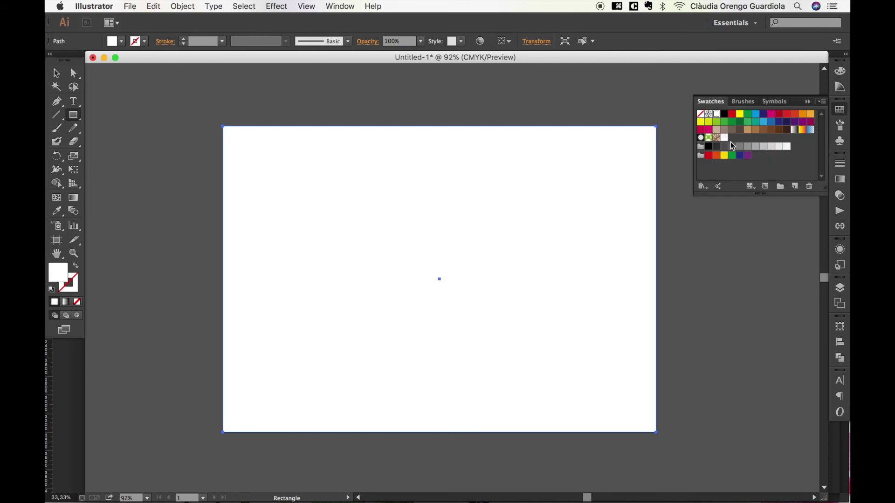
Apply the grey-veined marble pattern swatch as the fill of the artboard-sized rectangle.
left_click(724, 139)
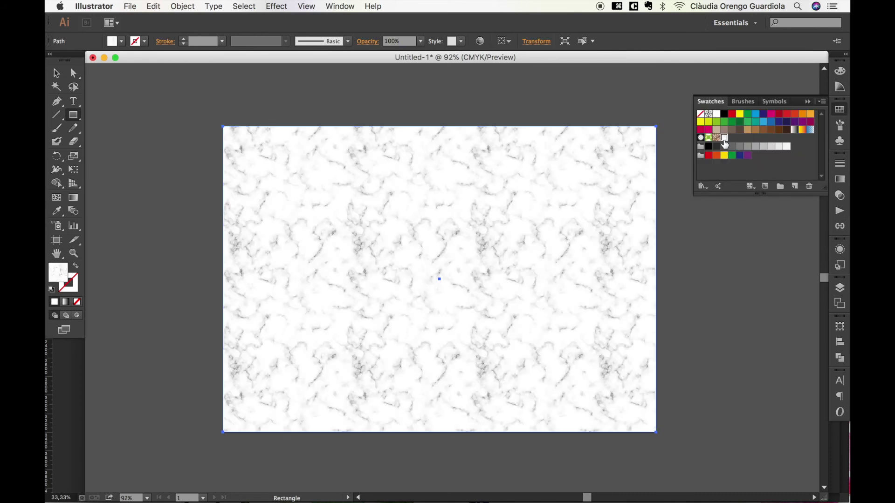